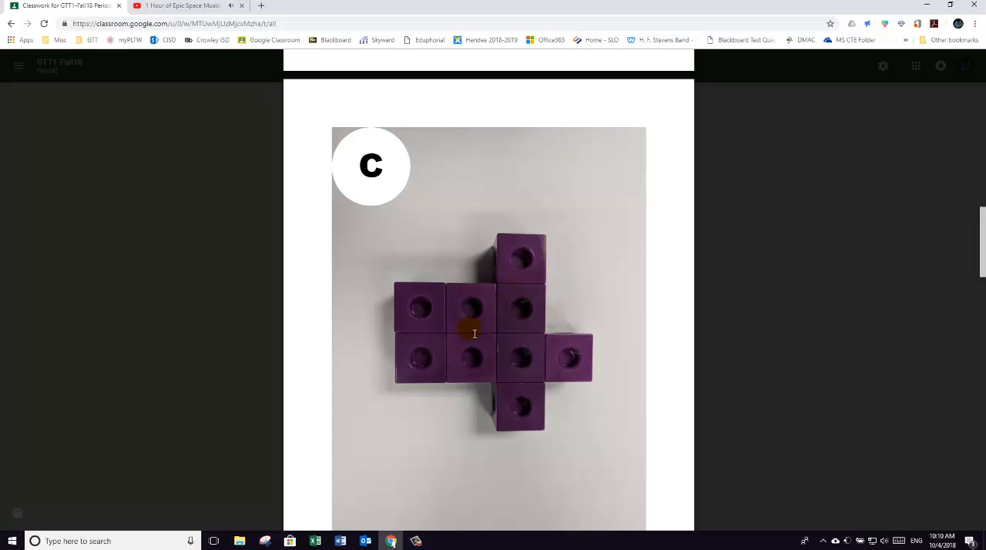
Step: Switch from the puzzle cube pieces PDF to Autodesk Inventor 2016 and create a new part
scroll(530, 264, "up", 1)
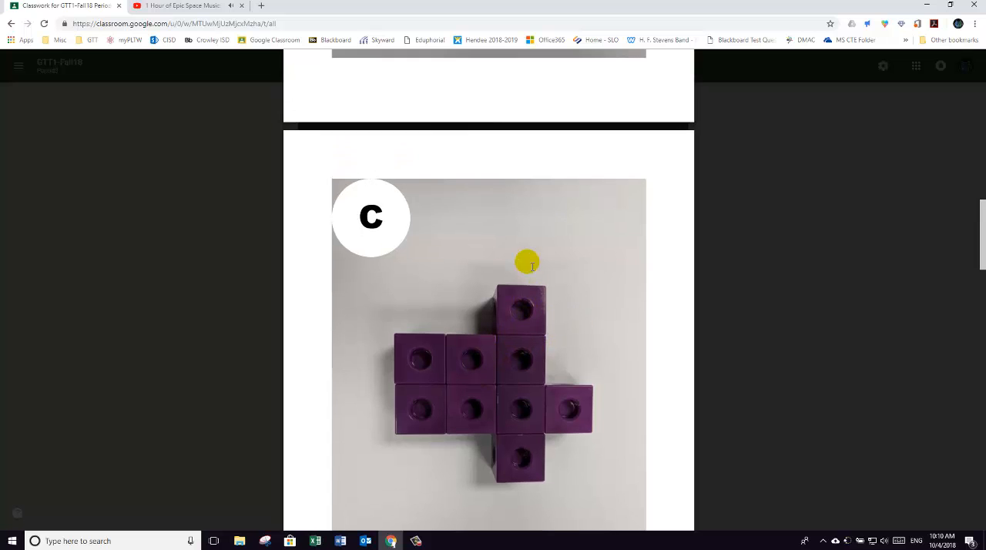
scroll(525, 259, "down", 2)
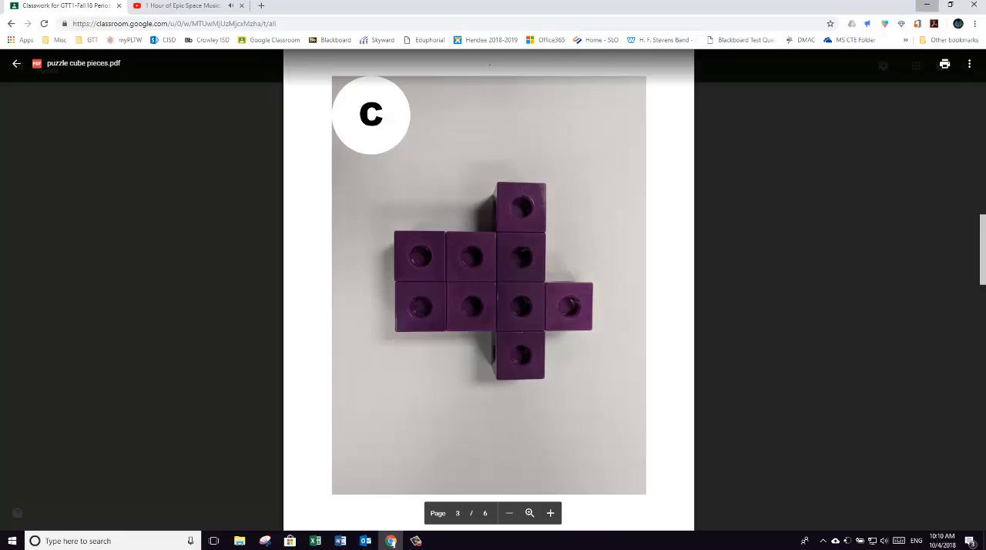
left_click(927, 6)
left_click(927, 6)
left_click(815, 45)
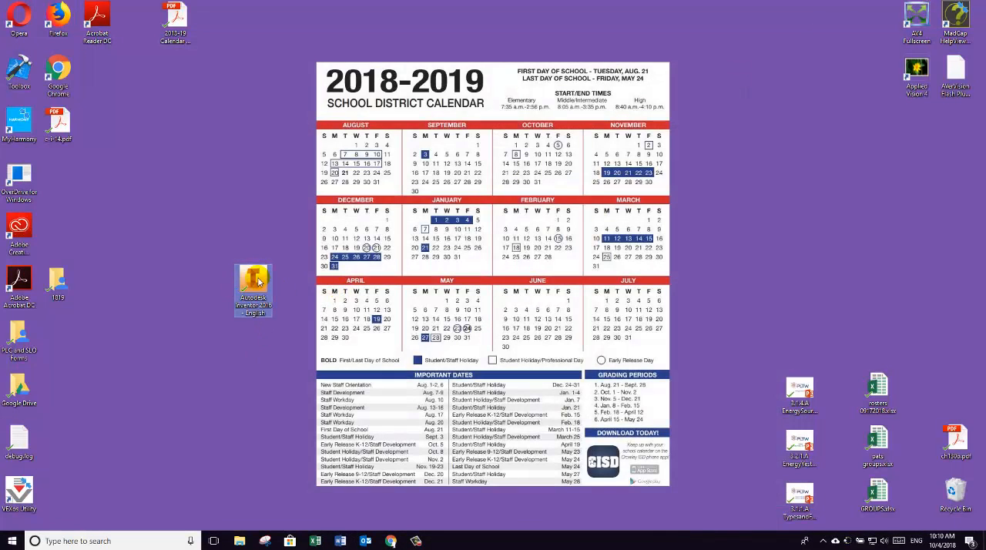
double_click(258, 284)
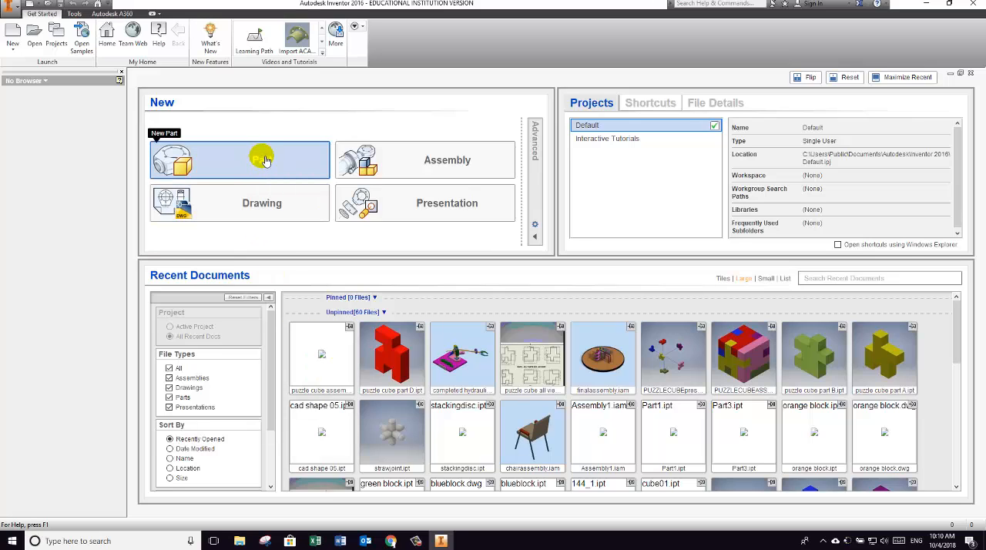
left_click(263, 160)
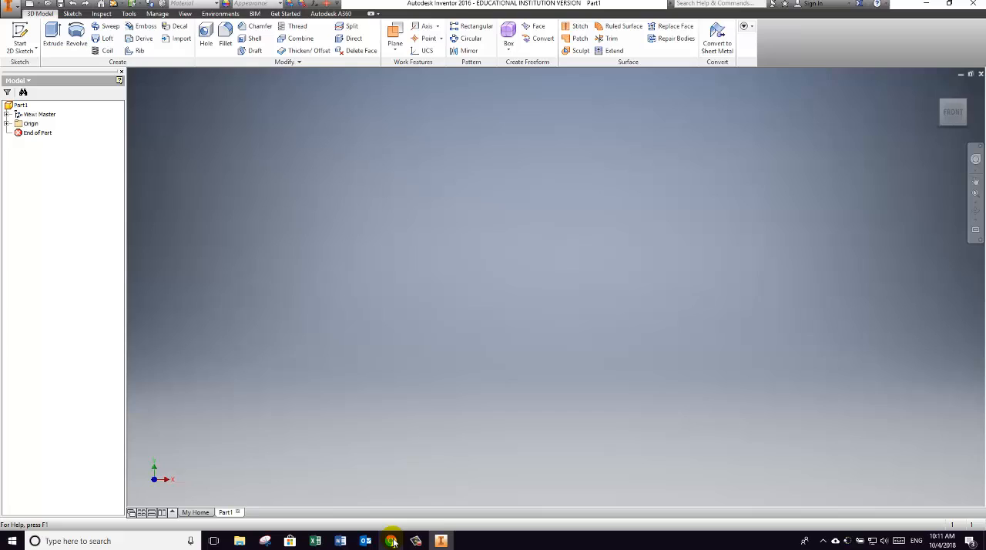
mouse_move(392, 542)
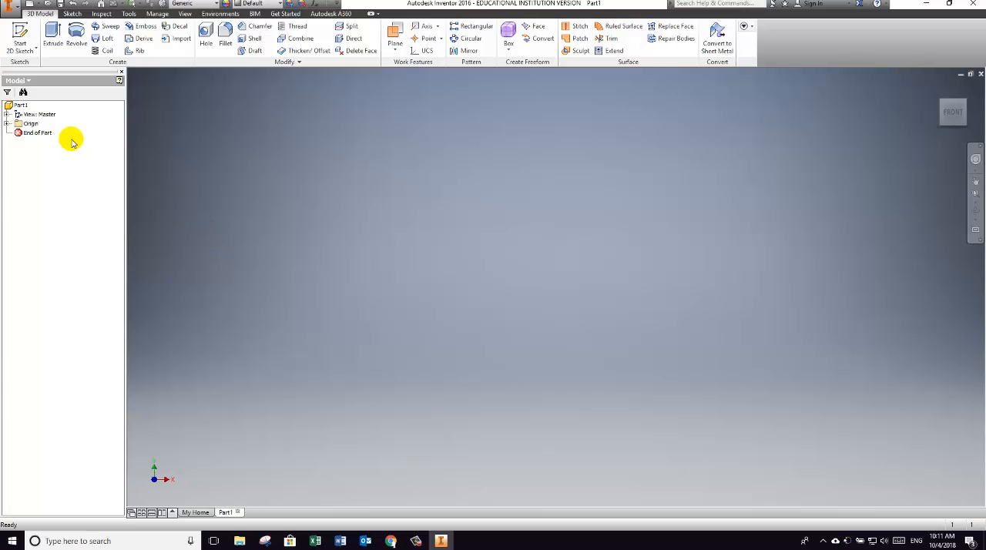
Step: Start a 2D sketch on the XY plane
left_click(21, 31)
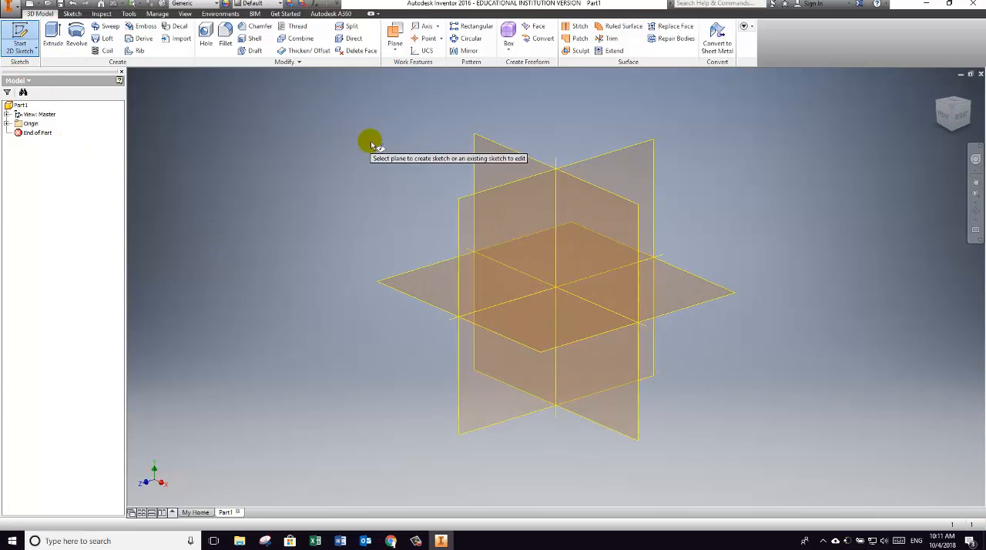
left_click(480, 164)
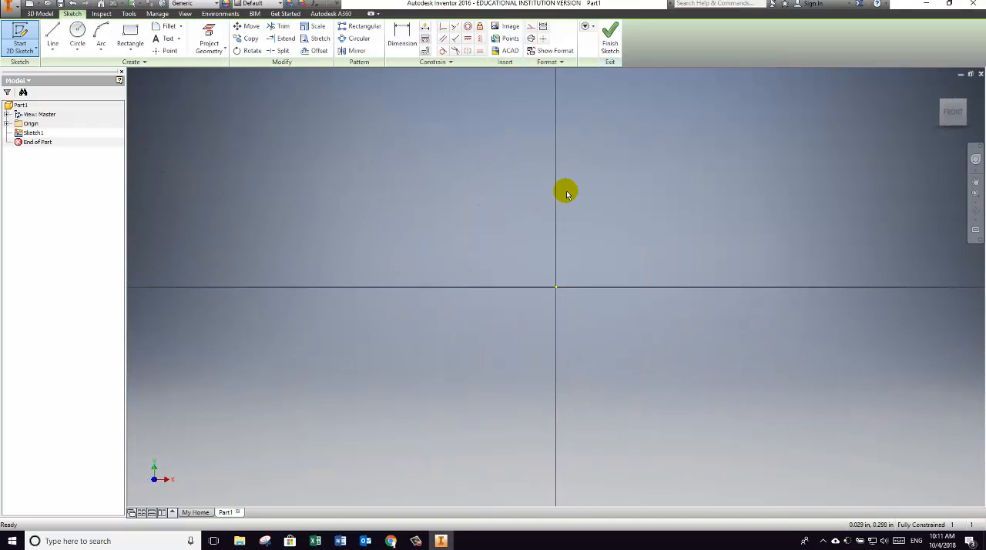
mouse_move(571, 205)
middle_mouse_down()
mouse_move(502, 260)
mouse_move(510, 320)
middle_mouse_up()
scroll(510, 321, "down", 3)
scroll(511, 321, "up", 7)
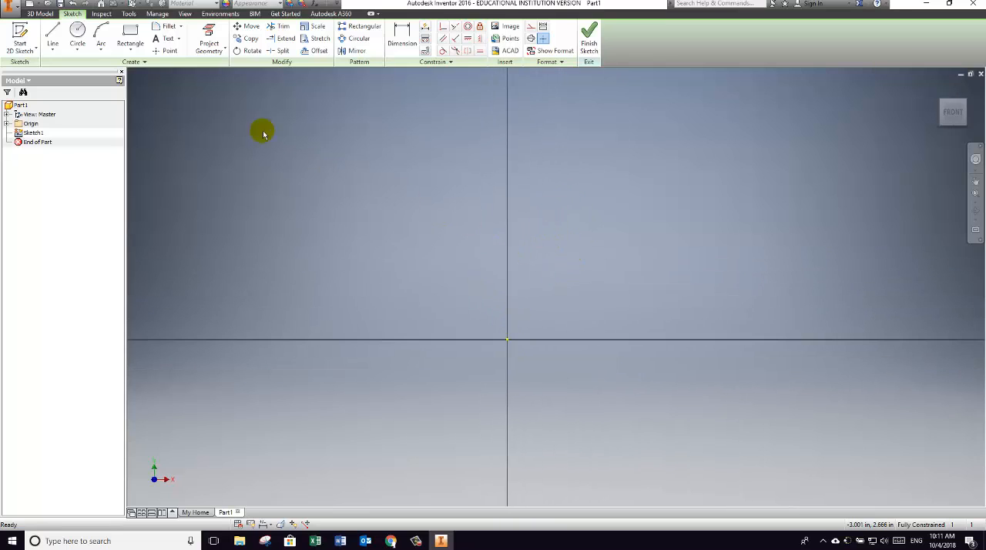
Step: From the origin, draw connected lines up about 0.8 in, left 1.8 in, up 1.3 in, right 1.7 in and up 0.9 in
left_click(51, 32)
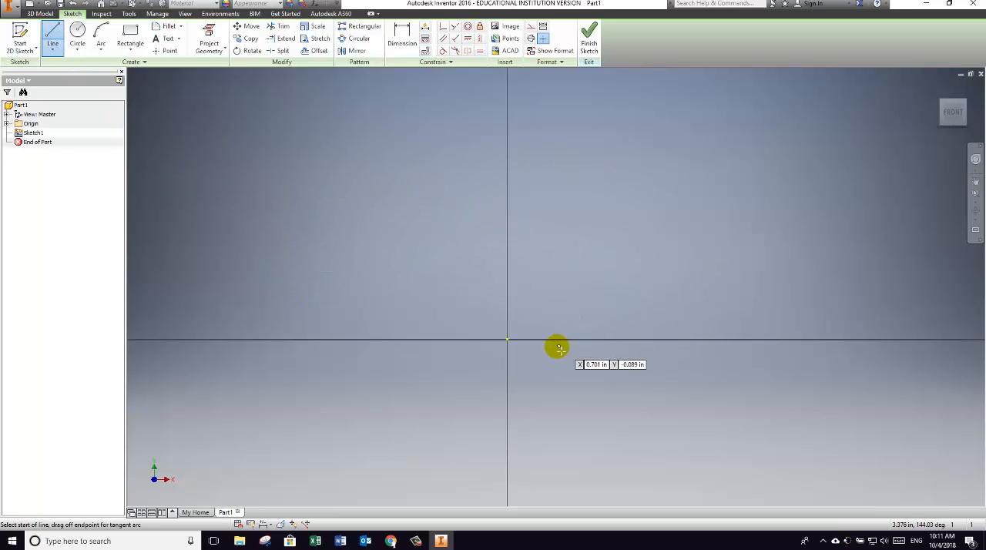
left_click(507, 339)
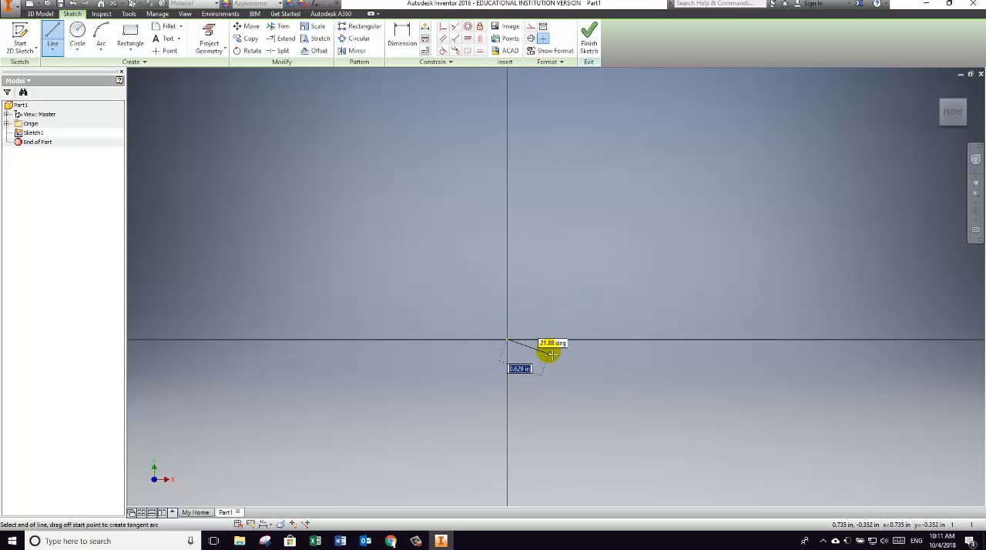
left_click(507, 281)
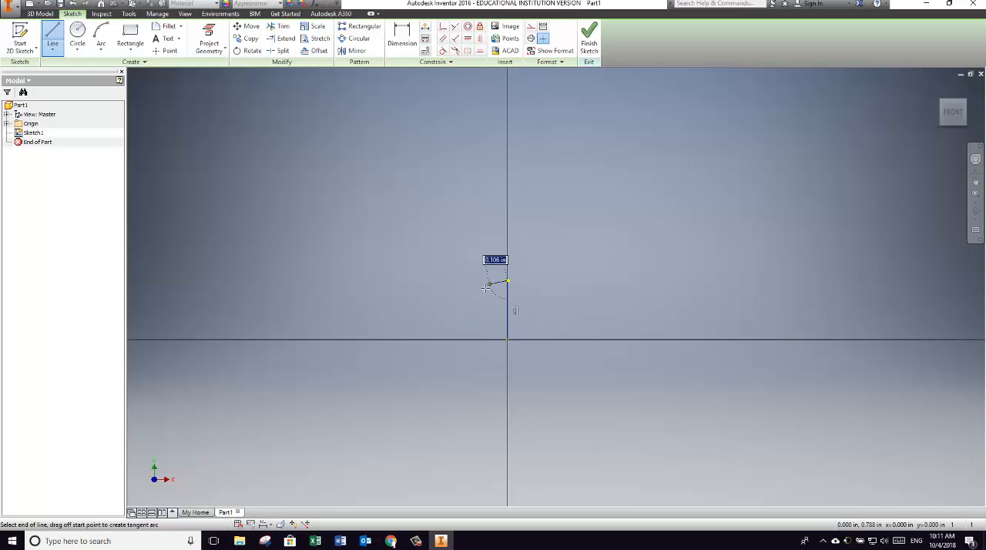
left_click(375, 281)
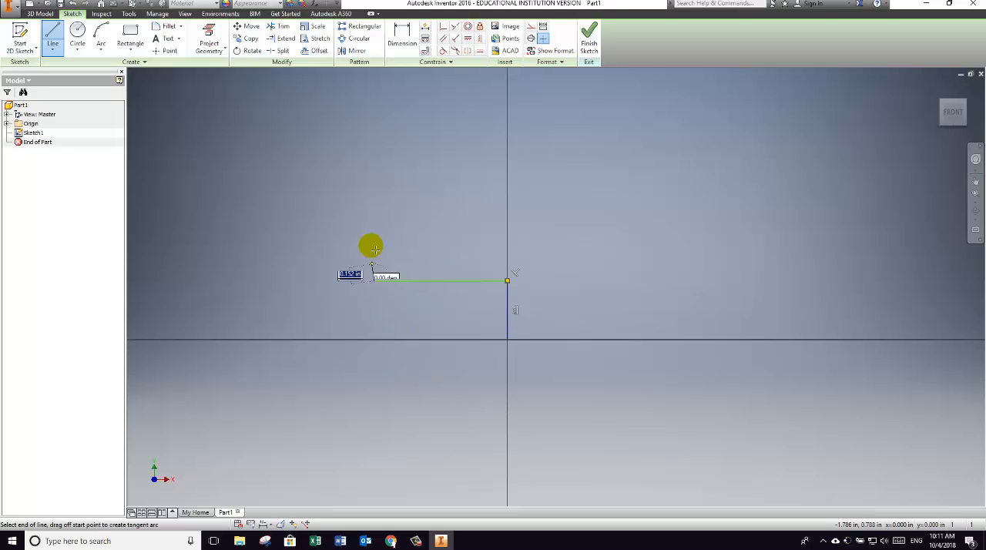
left_click(376, 184)
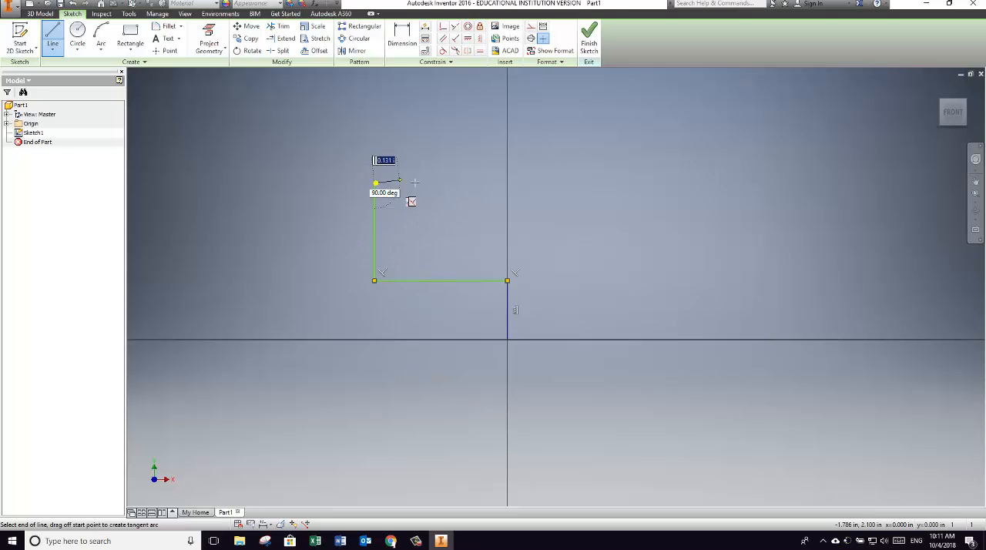
left_click(497, 185)
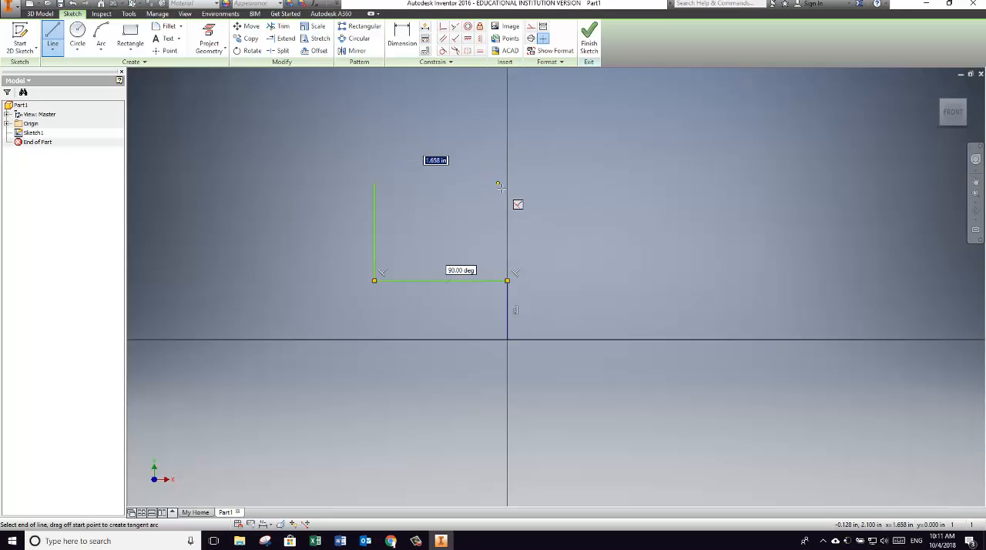
left_click(498, 116)
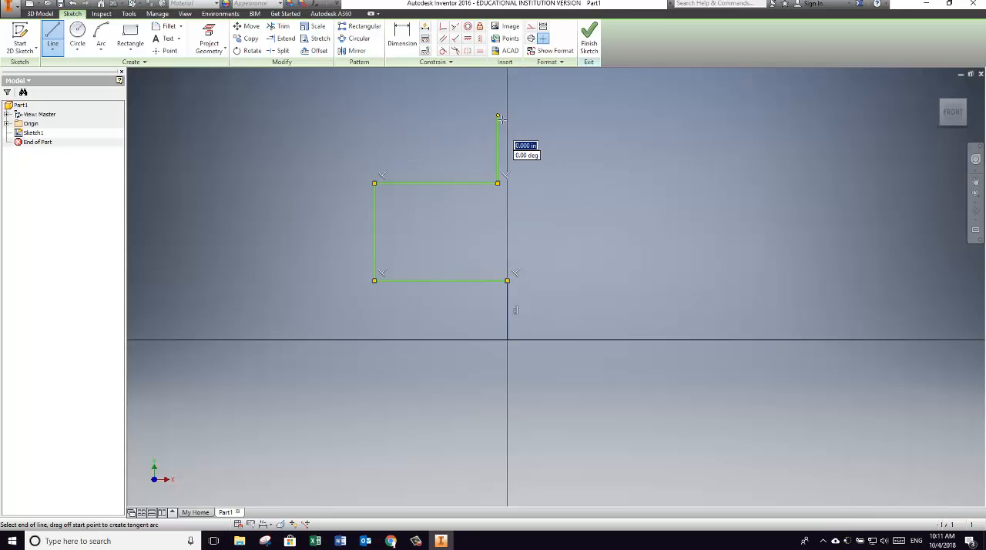
Step: Continue the outline right about 0.9 in, down 1.3, right 0.8, down 0.8, left 0.8, down 0.9, and close it at the origin
left_click(565, 117)
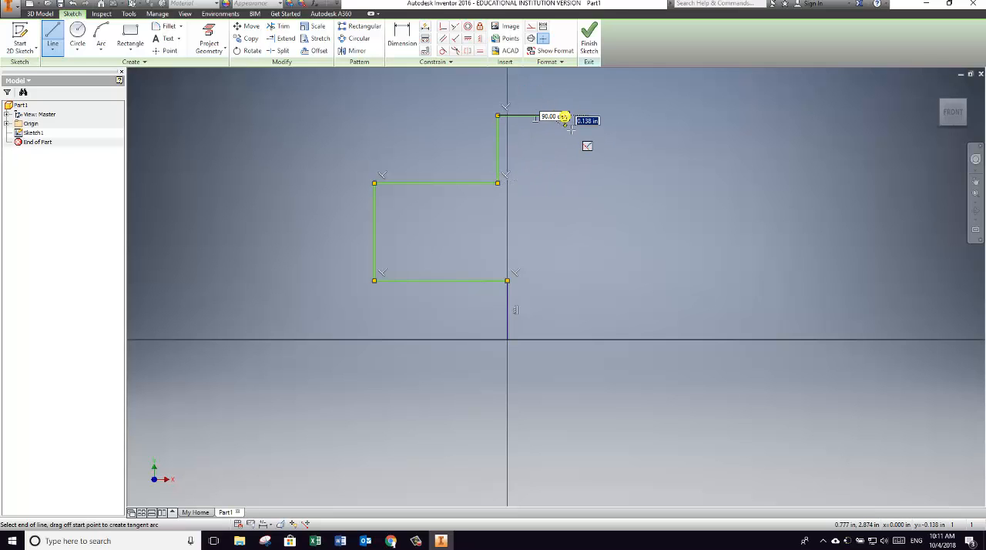
left_click(565, 215)
left_click(625, 214)
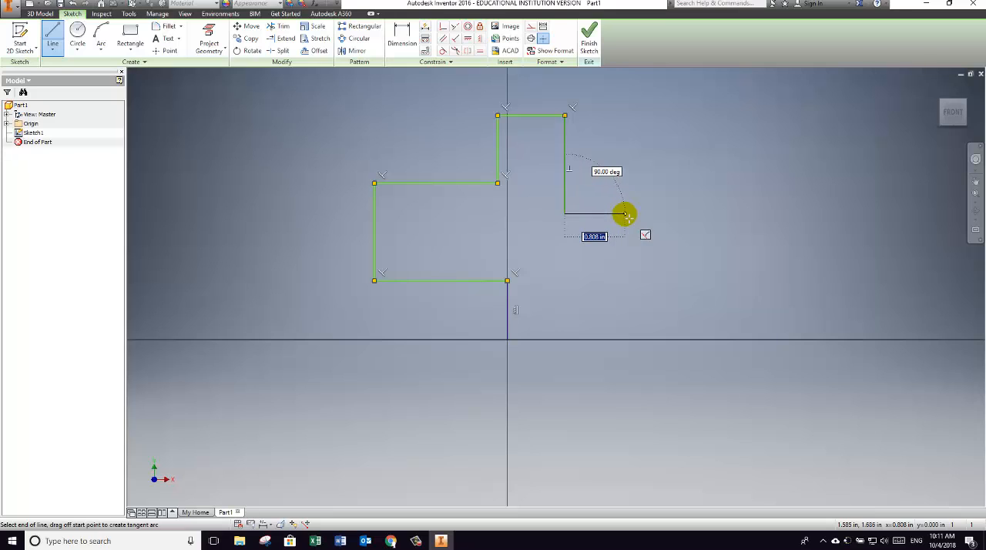
left_click(625, 272)
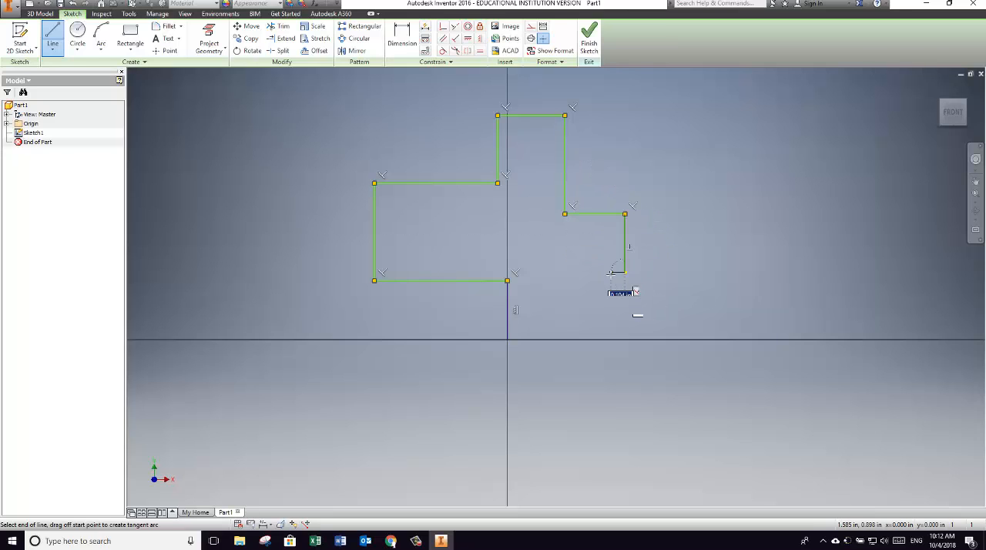
left_click(565, 273)
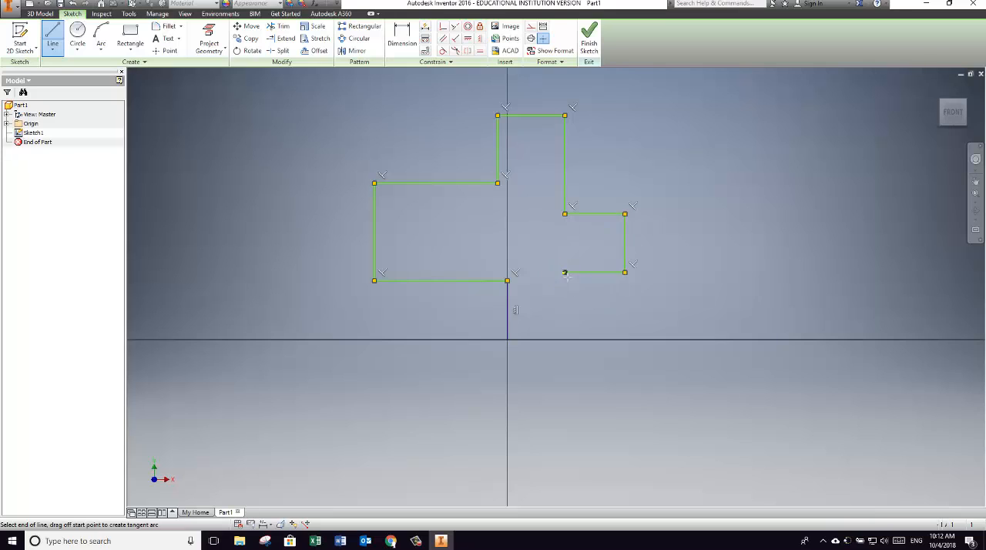
left_click(565, 339)
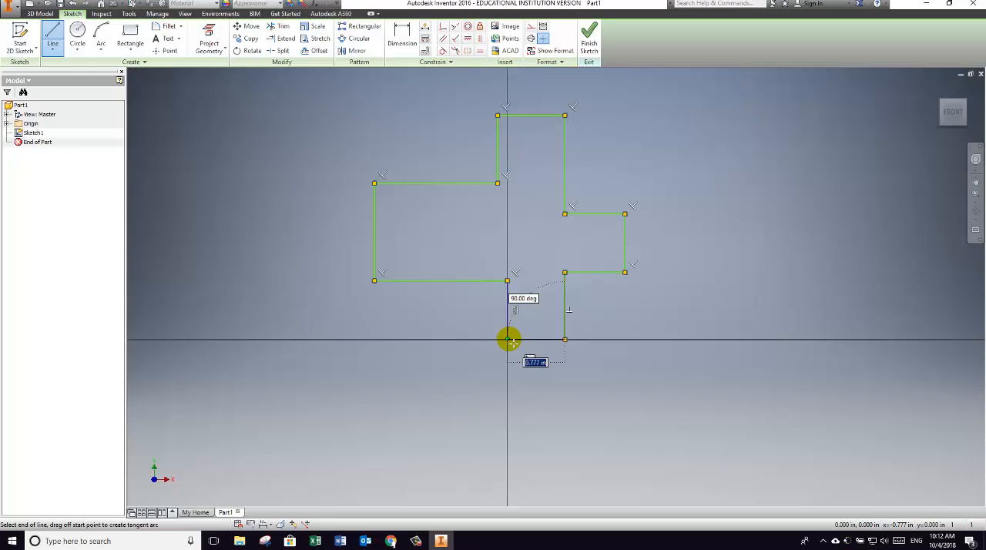
left_click(508, 339)
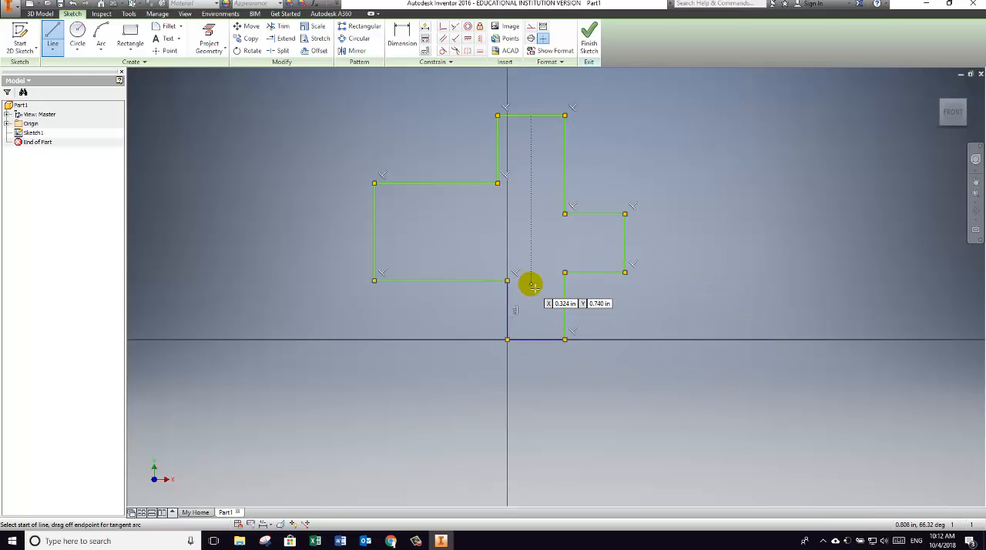
Step: Dimension the outline's overall width and overall height, setting each to 3 in
left_click(402, 40)
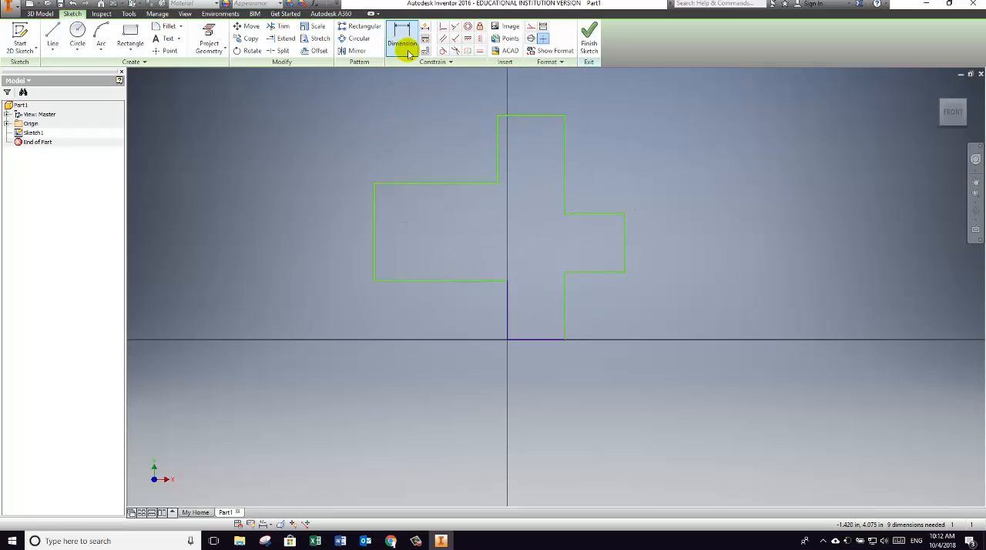
left_click(375, 263)
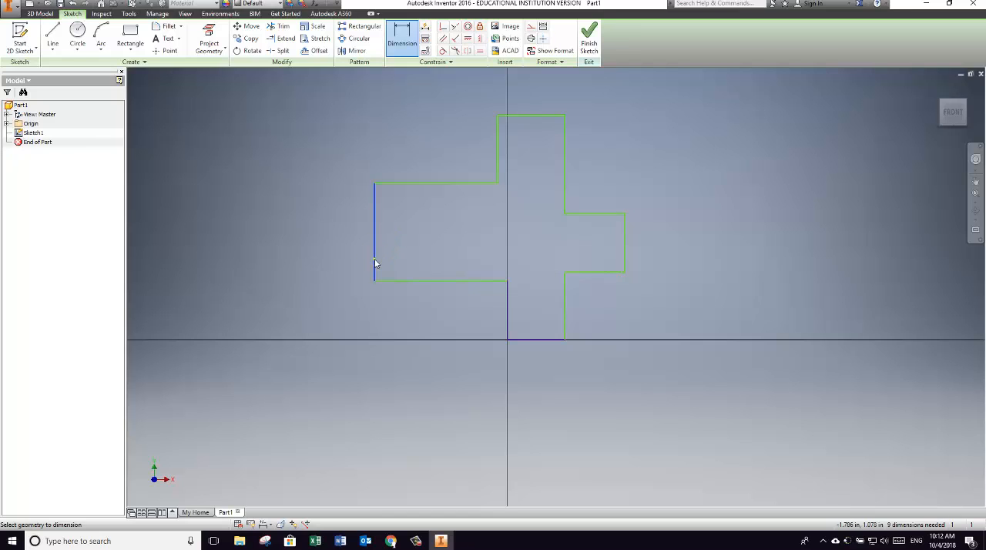
left_click(624, 260)
left_click(523, 444)
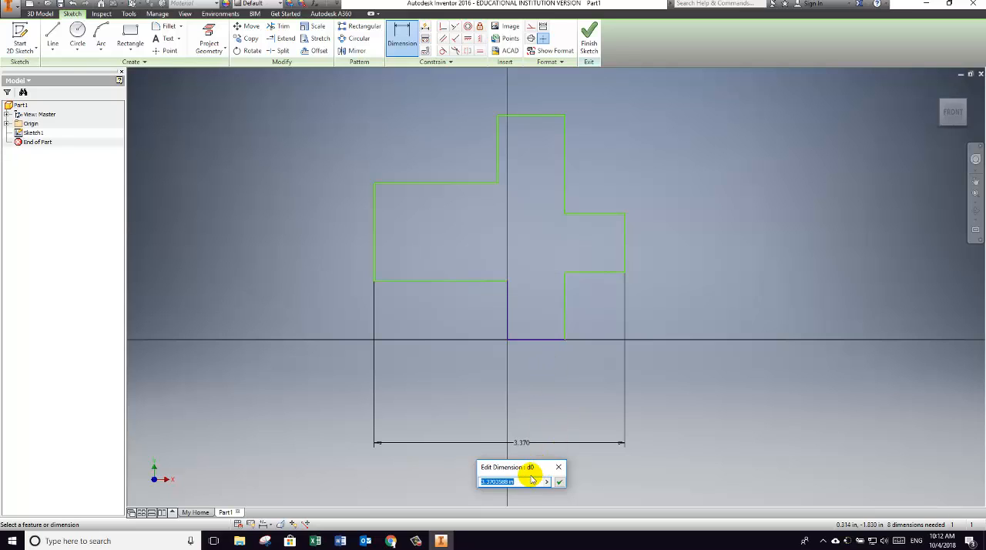
key("Return")
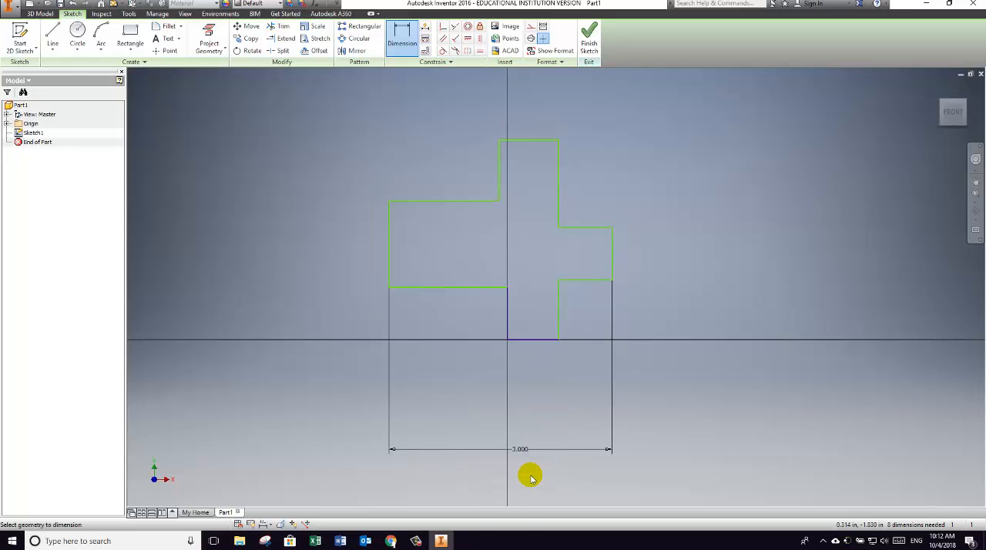
left_click(540, 340)
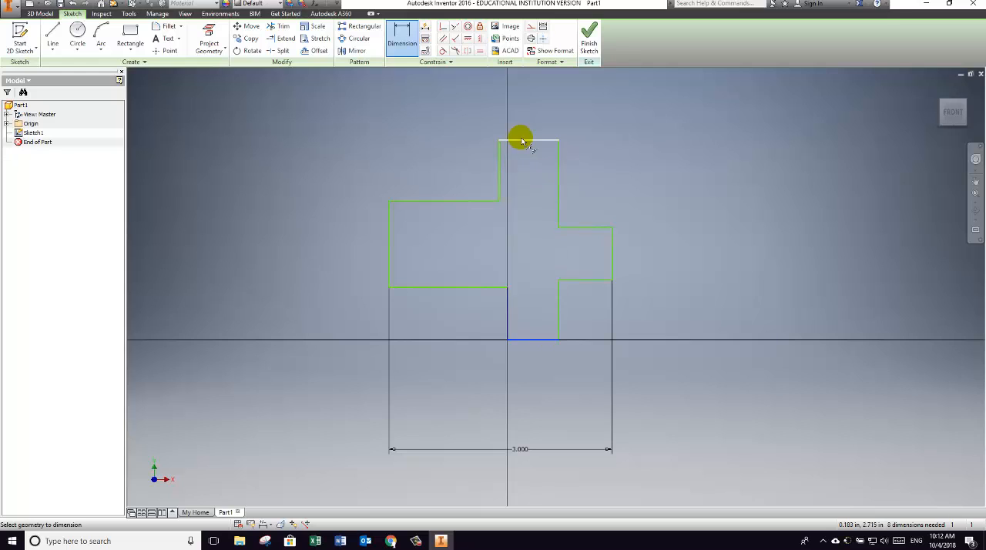
left_click(285, 240)
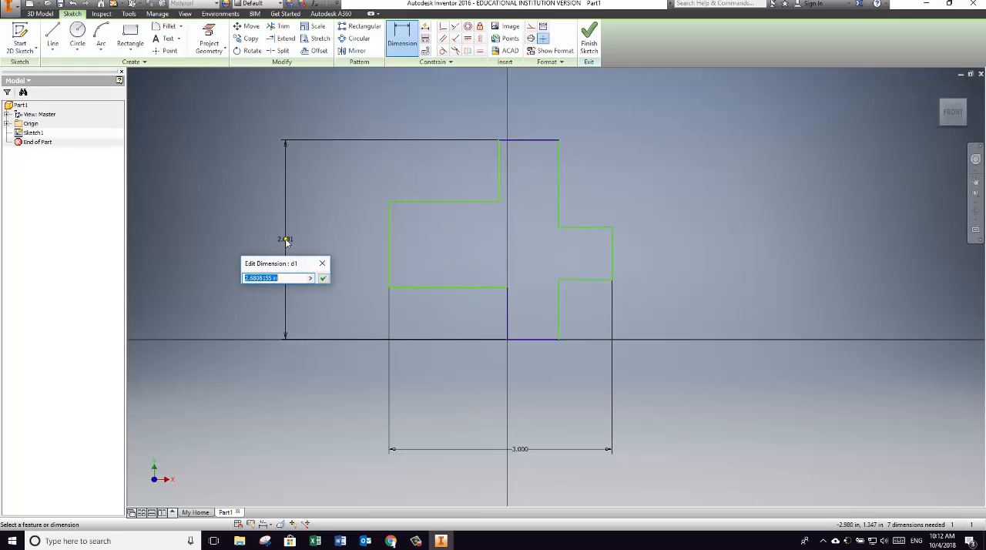
key("Return")
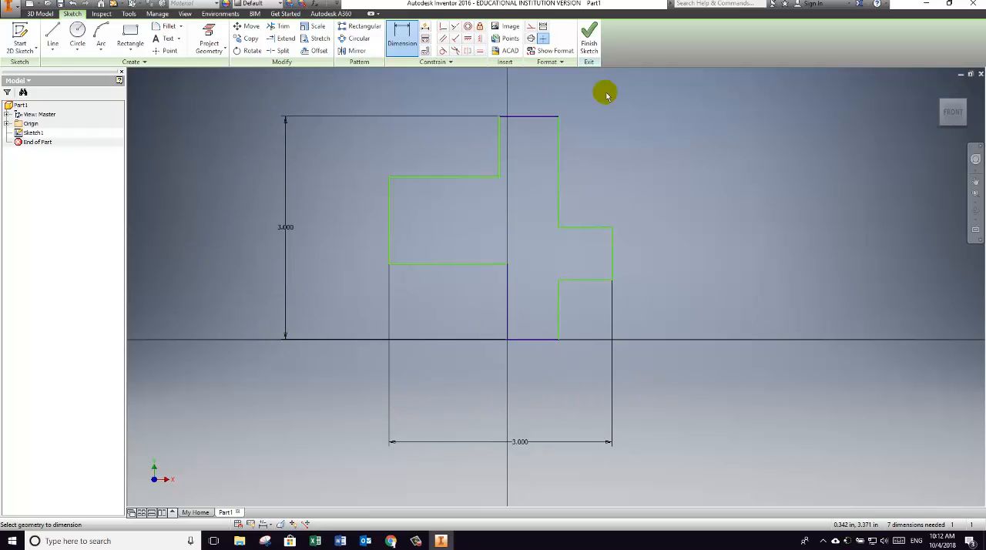
Step: Dimension the short vertical edges above and below the outline's left arm, setting each to 0.75 in
left_click(499, 140)
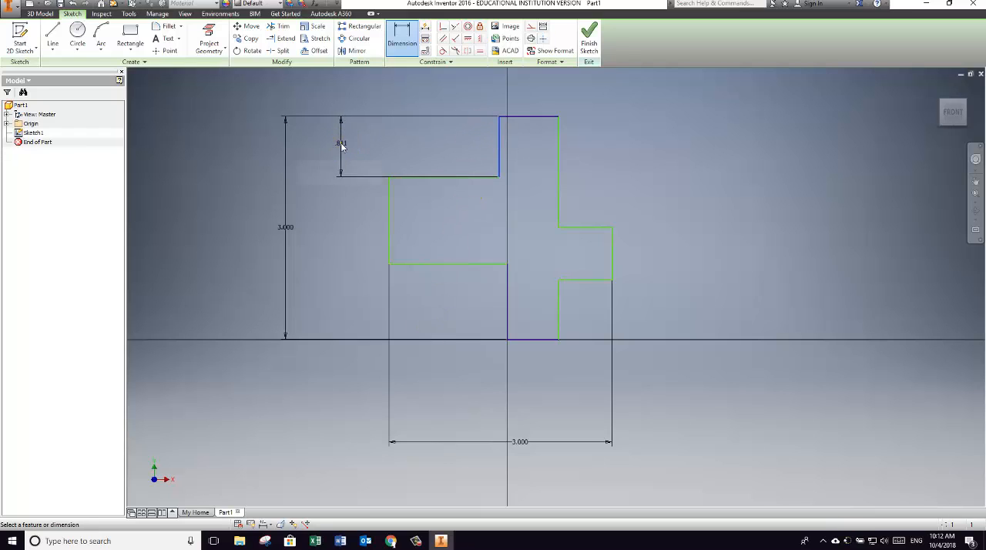
left_click(341, 146)
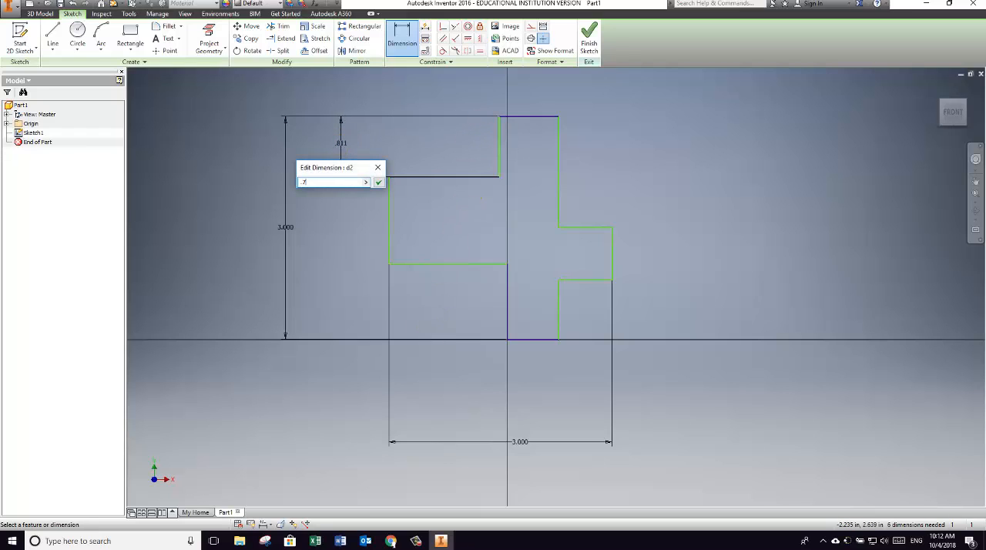
left_click(342, 145)
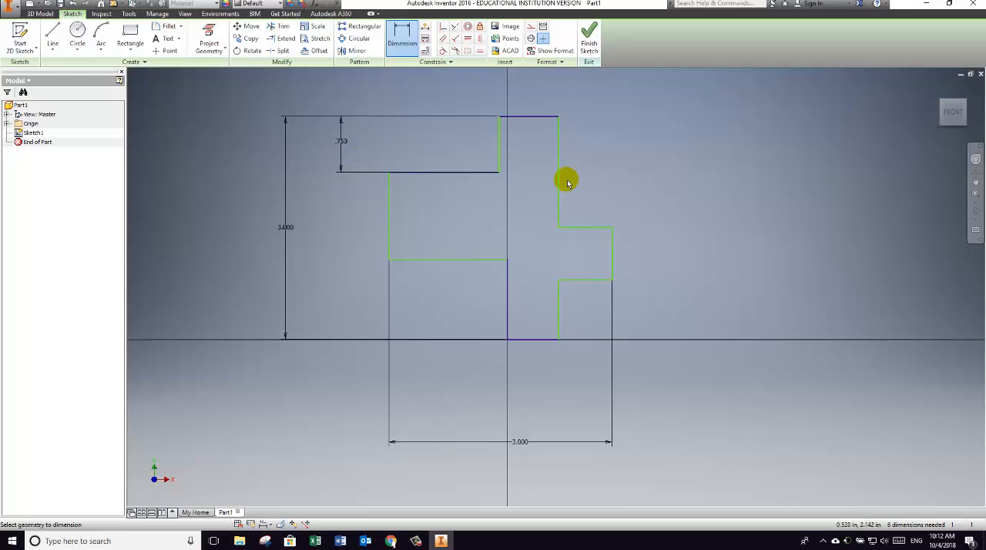
left_click(509, 314)
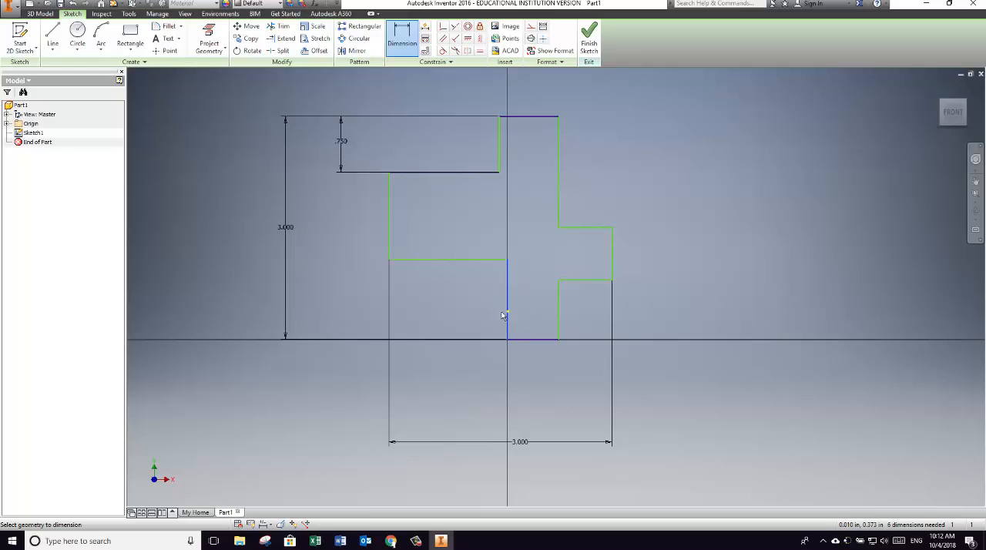
left_click(349, 312)
left_click(344, 312)
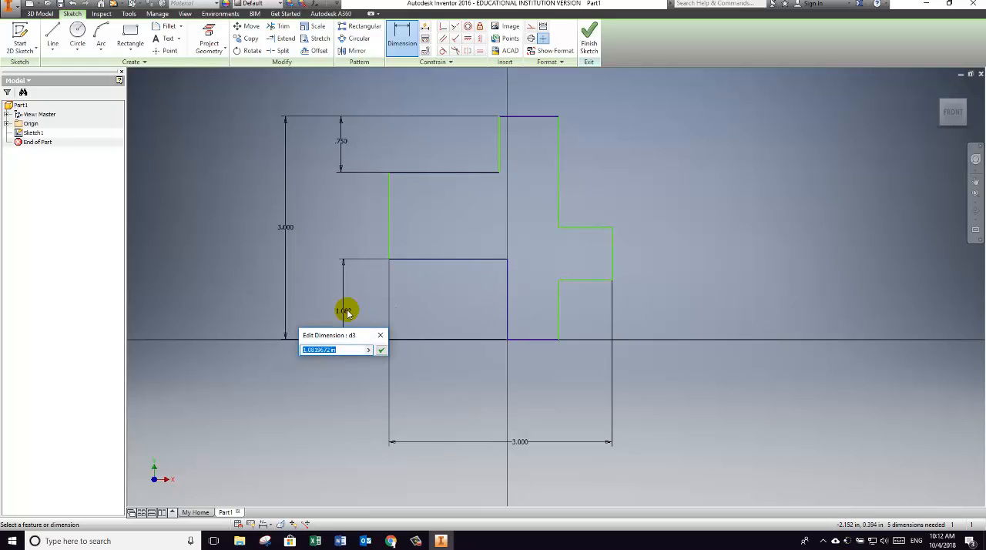
left_click(347, 312)
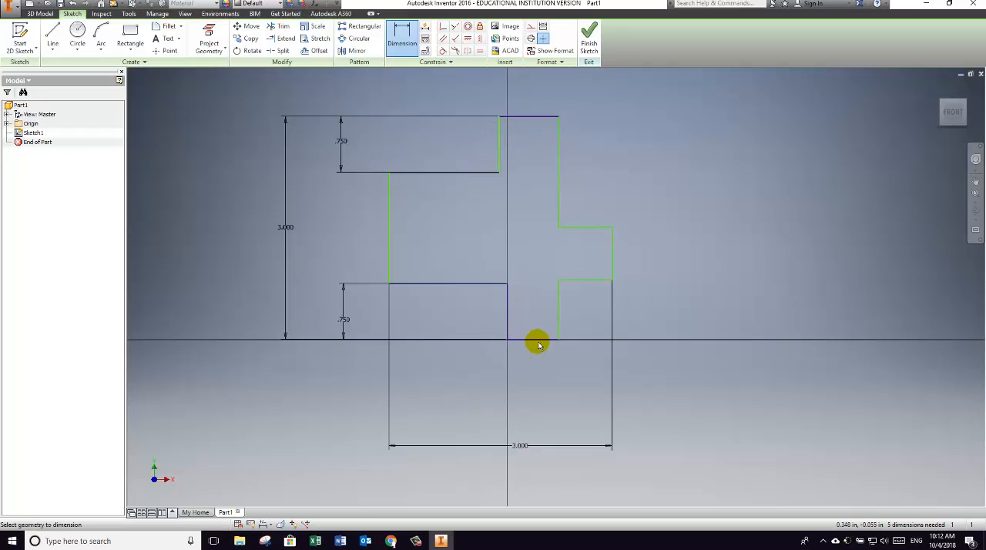
Step: Dimension the lower horizontal edge of the outline's right arm and the outline's bottom edge, setting each to 0.75 in
left_click(588, 282)
left_click(588, 398)
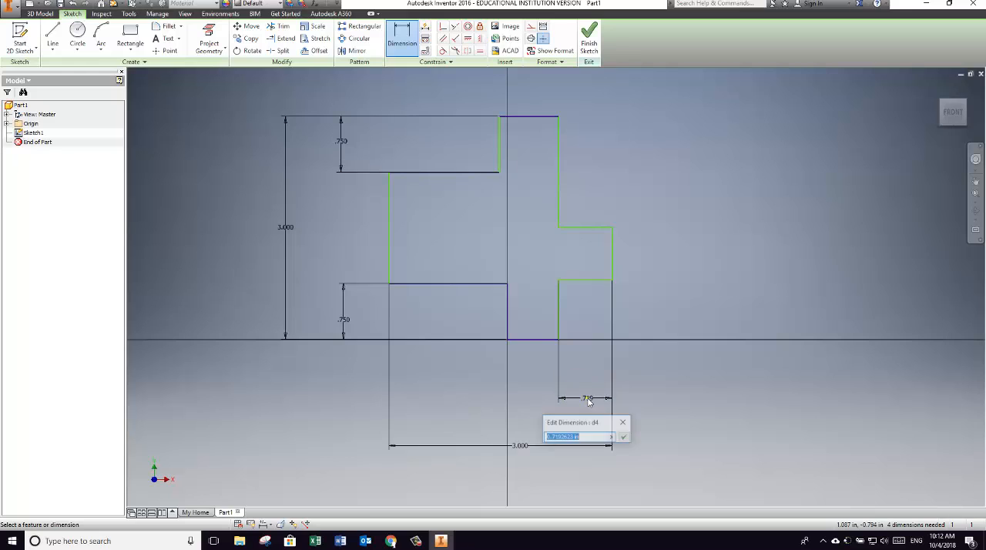
type(".75")
key("Return")
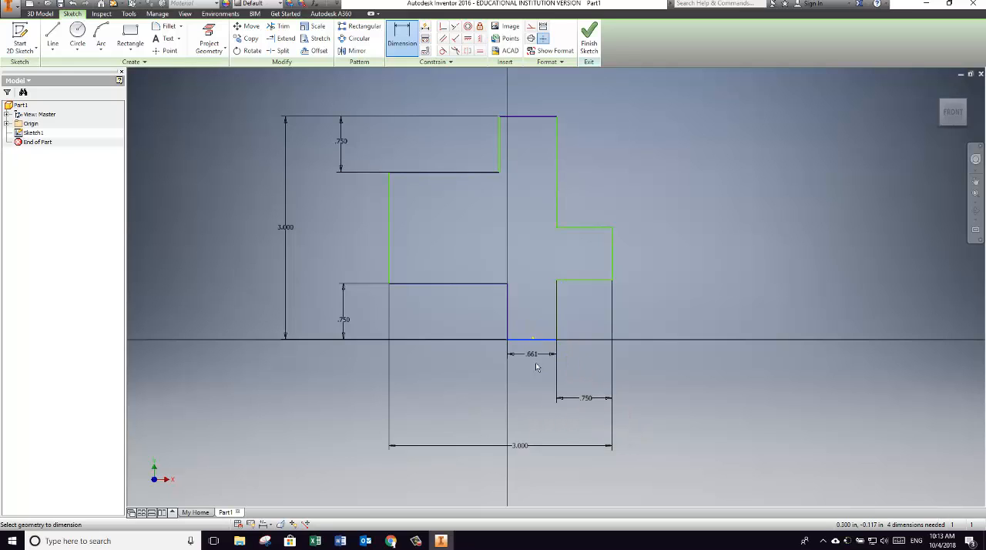
left_click(544, 395)
left_click(540, 400)
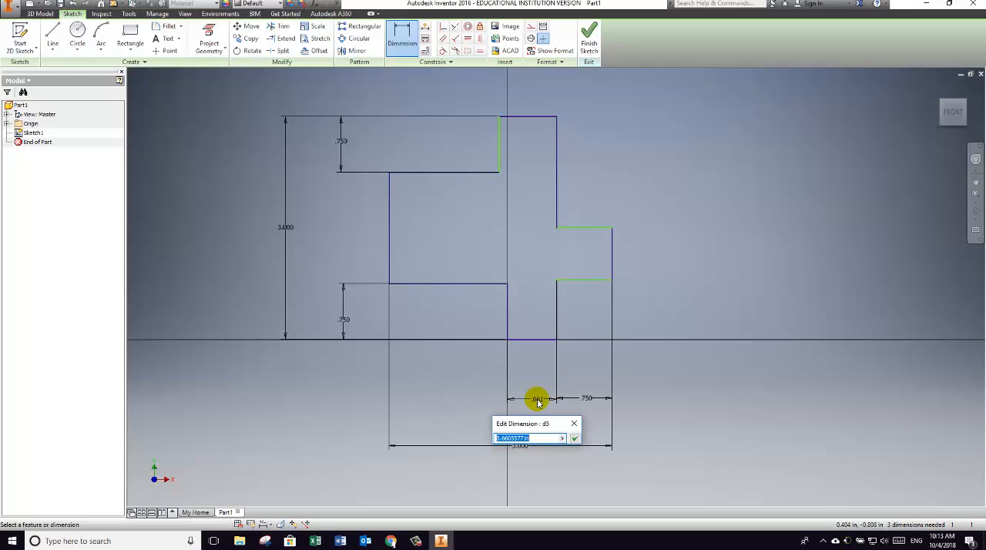
type(".75")
key("Return")
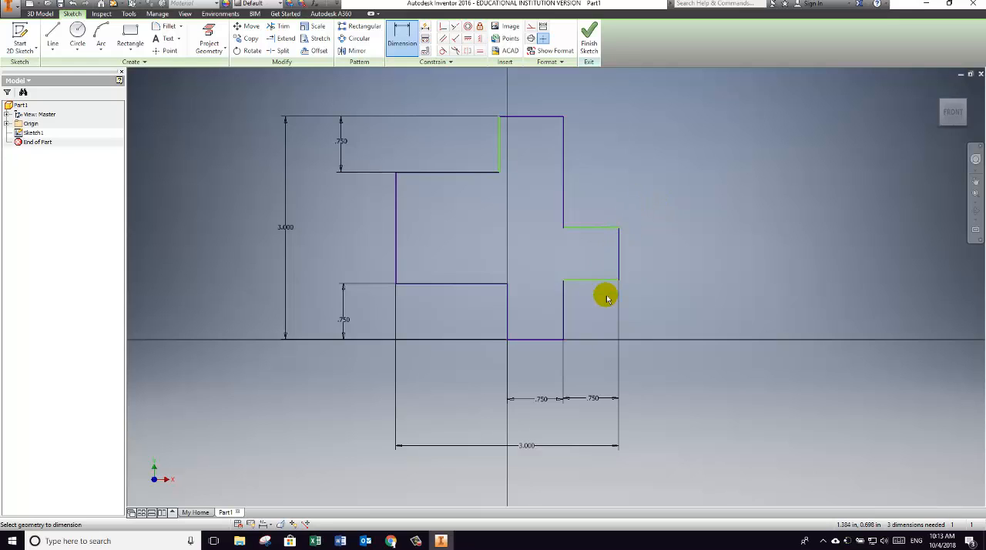
Step: Dimension the vertical edge below the outline's right arm and the arm's outer end edge, setting each to 0.75 in
left_click(565, 319)
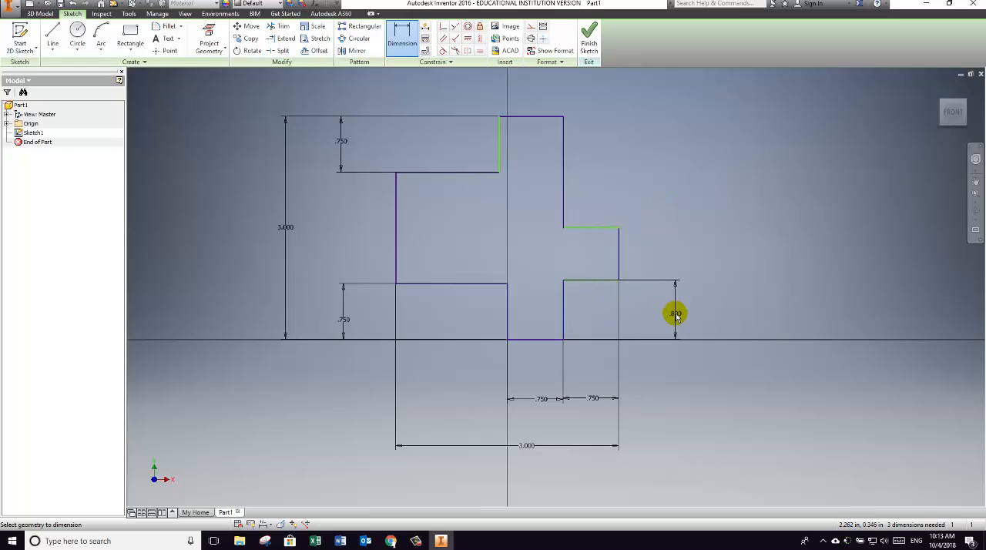
left_click(676, 314)
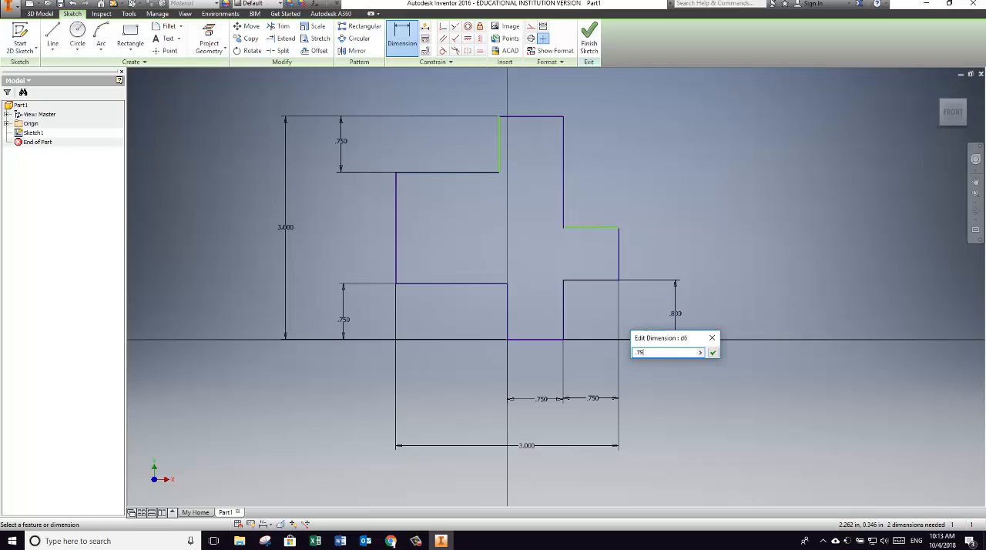
type(".75")
key("Return")
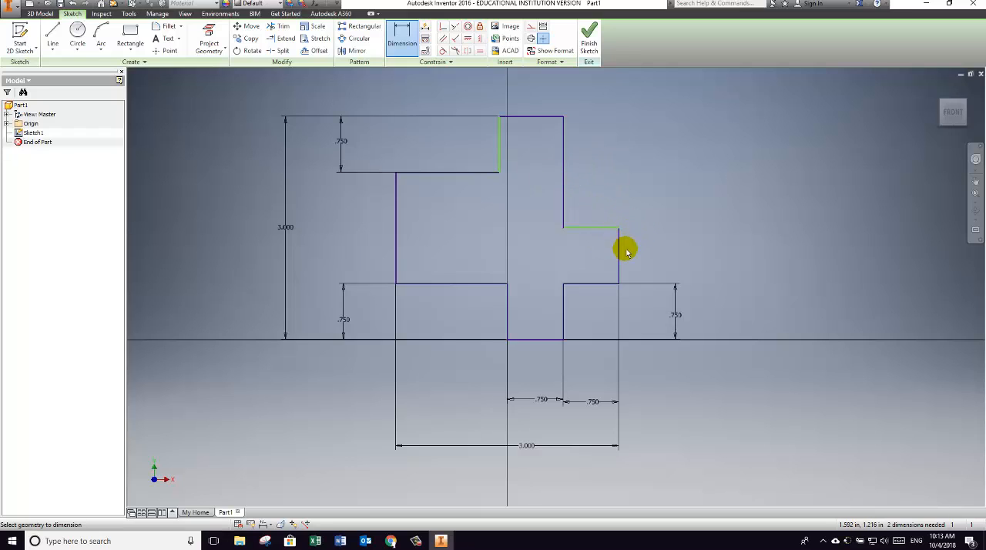
left_click(673, 255)
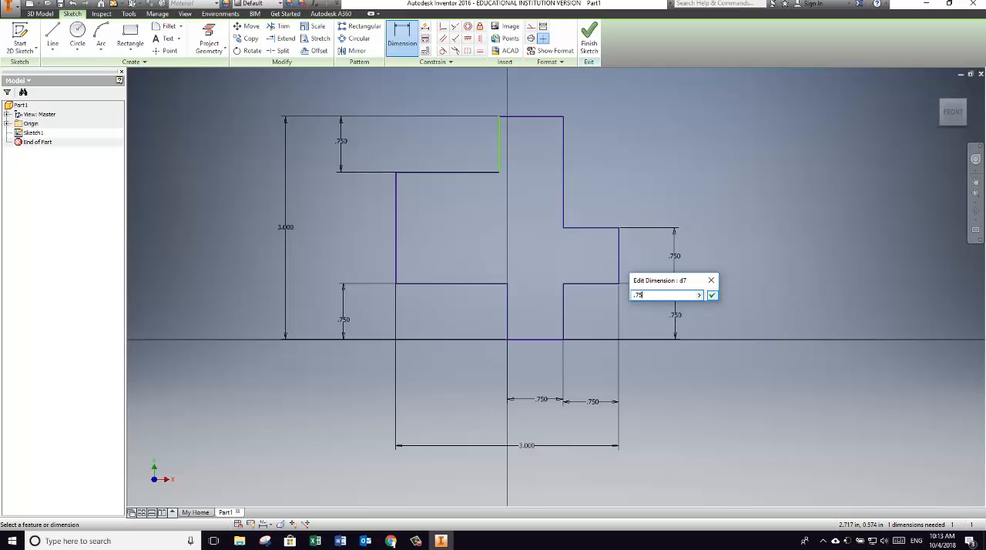
type(".75")
left_click(711, 295)
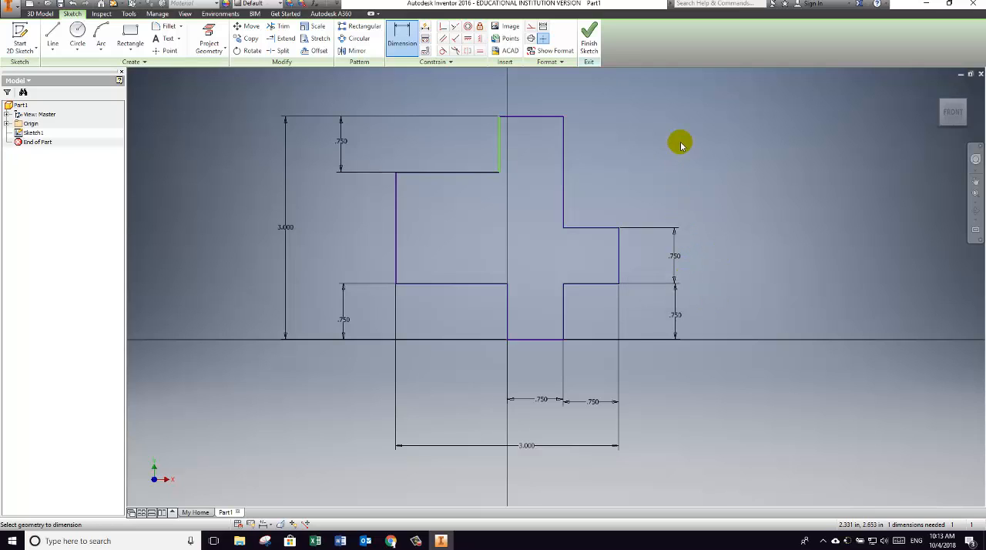
Step: Dimension the outline's top edge at 0.75 in and finish the sketch
left_click(539, 117)
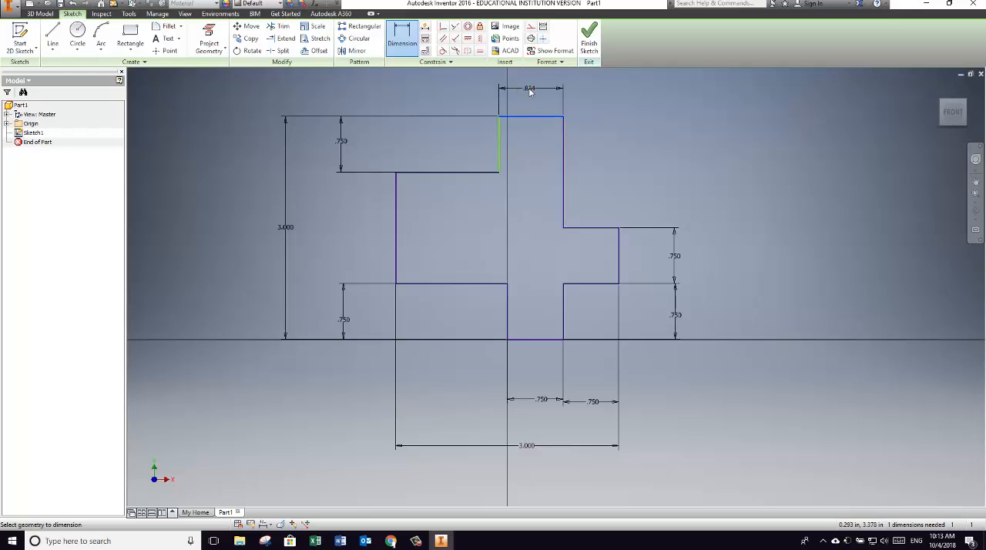
left_click(534, 90)
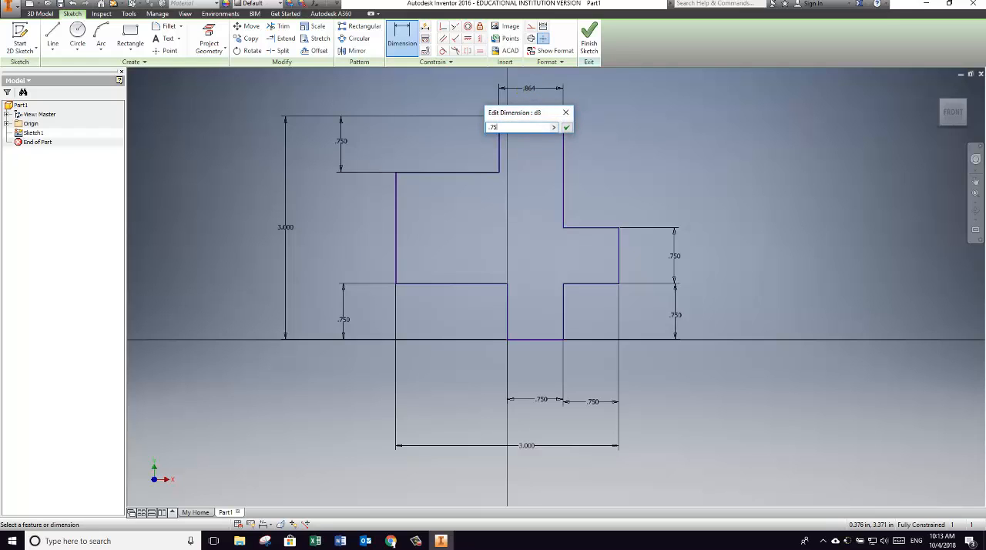
key("Return")
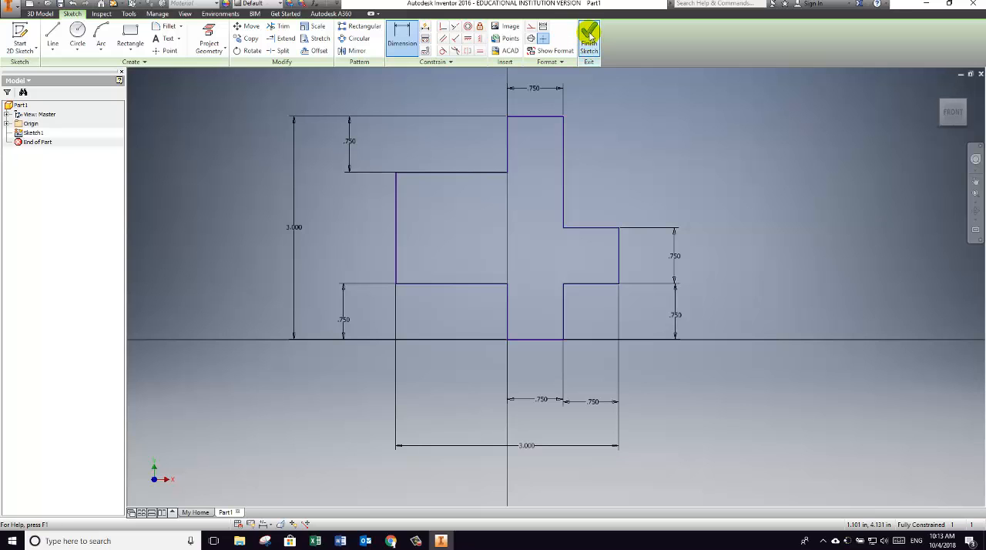
left_click(590, 35)
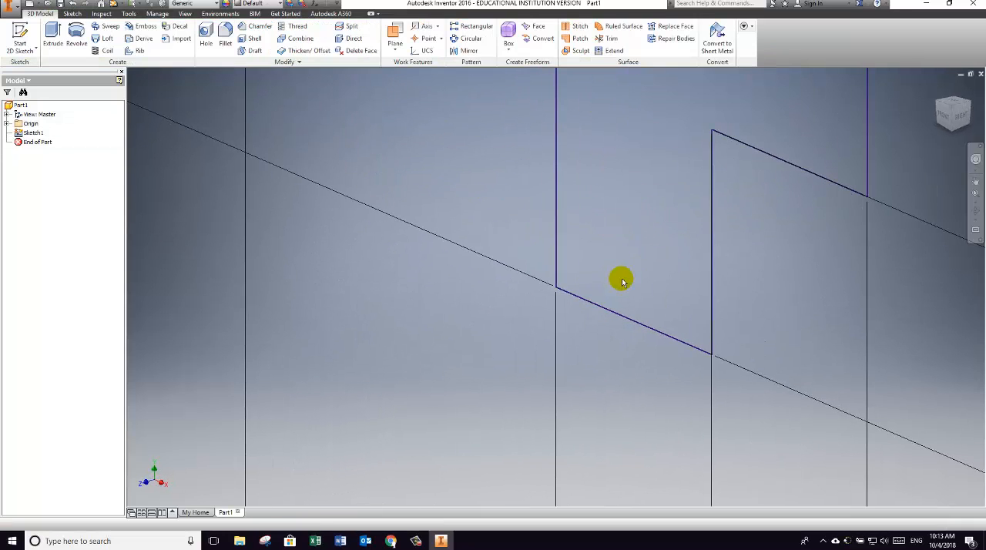
Step: Extrude the closed outline a distance of 0.75 in as a solid
scroll(613, 269, "up", 9)
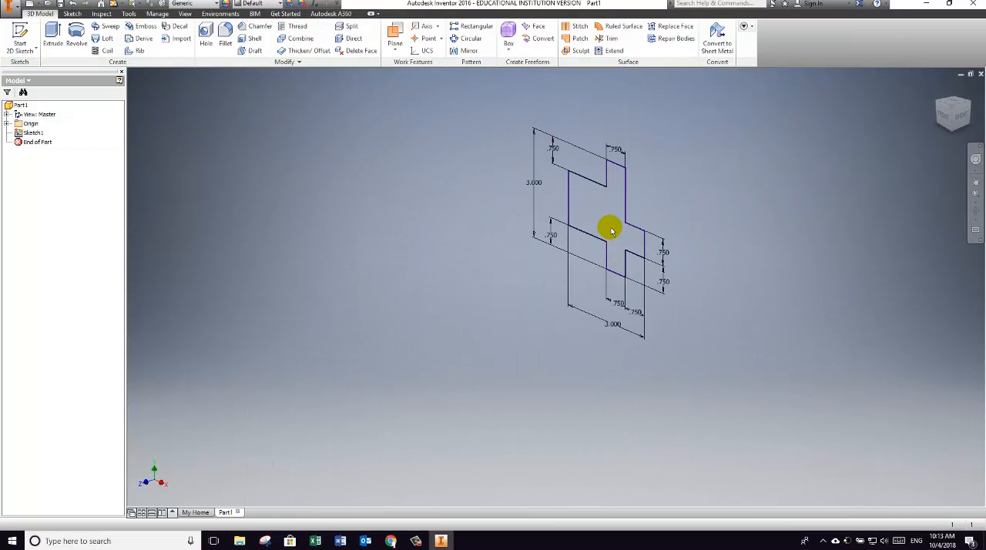
scroll(609, 231, "down", 3)
scroll(609, 230, "up", 2)
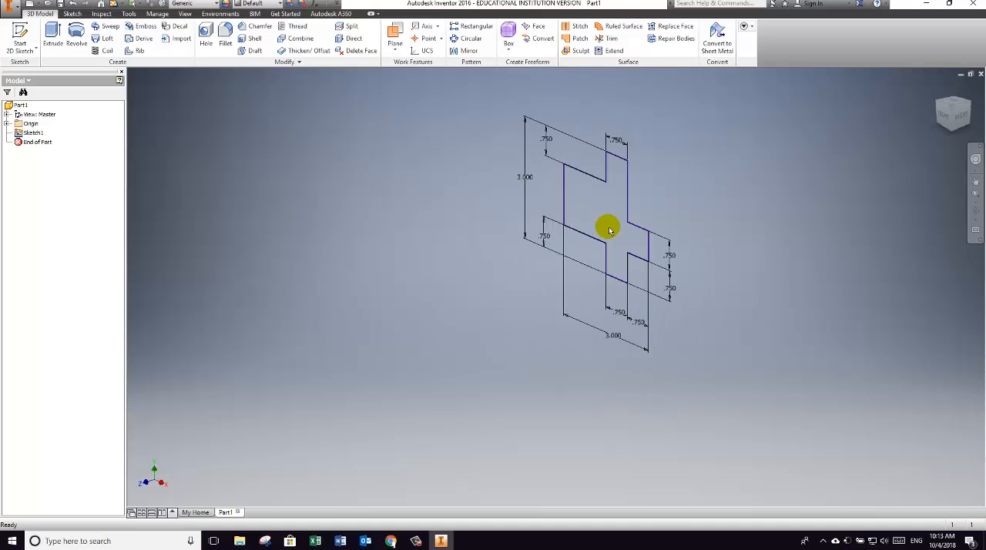
middle_click_drag(609, 230, 531, 273)
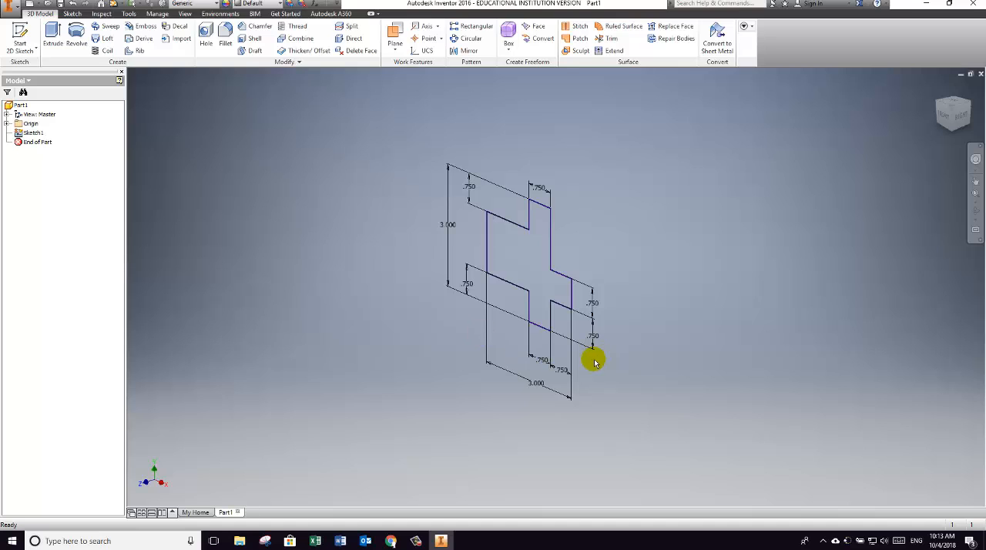
left_click(53, 35)
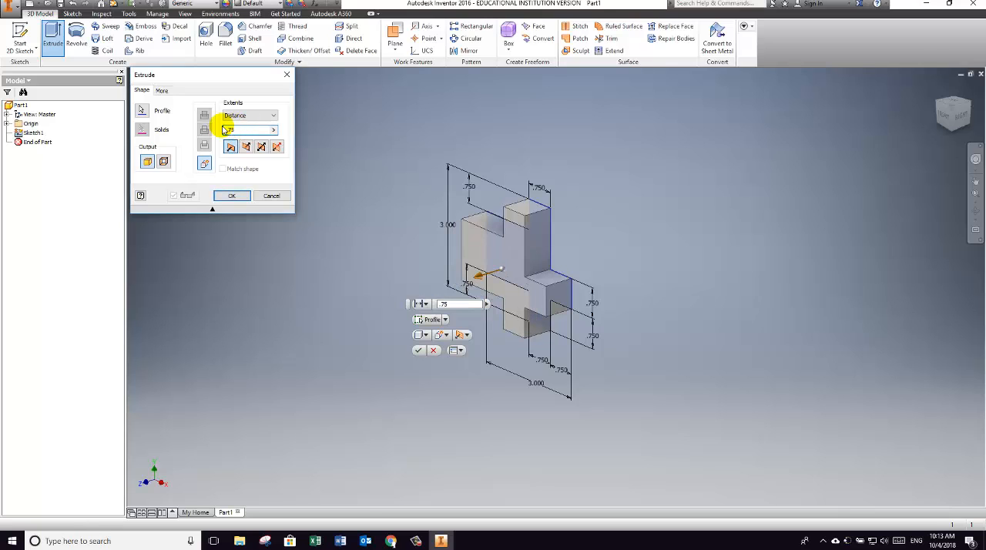
left_click(233, 197)
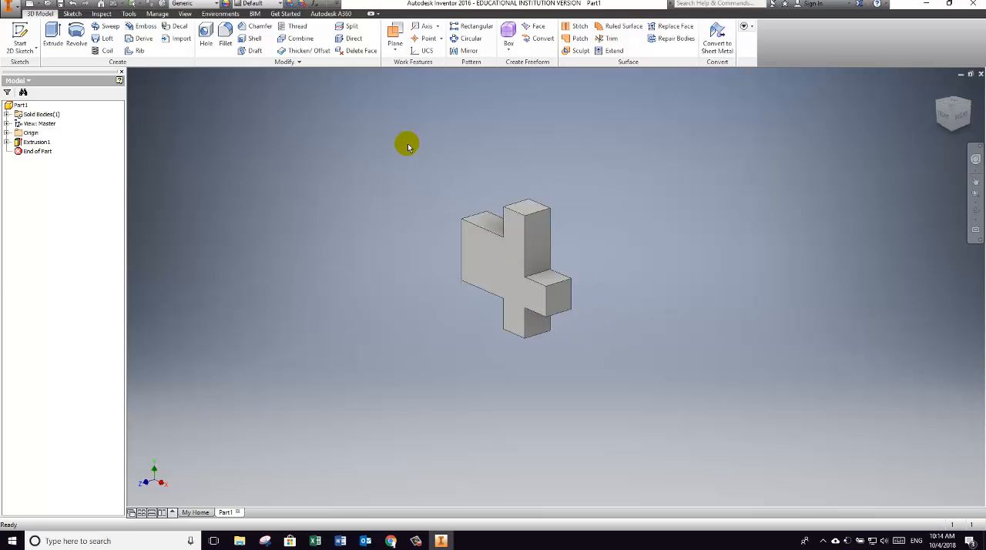
Step: Change the part's appearance to Smooth - Purple from the Inventor Material Library
left_click(279, 4)
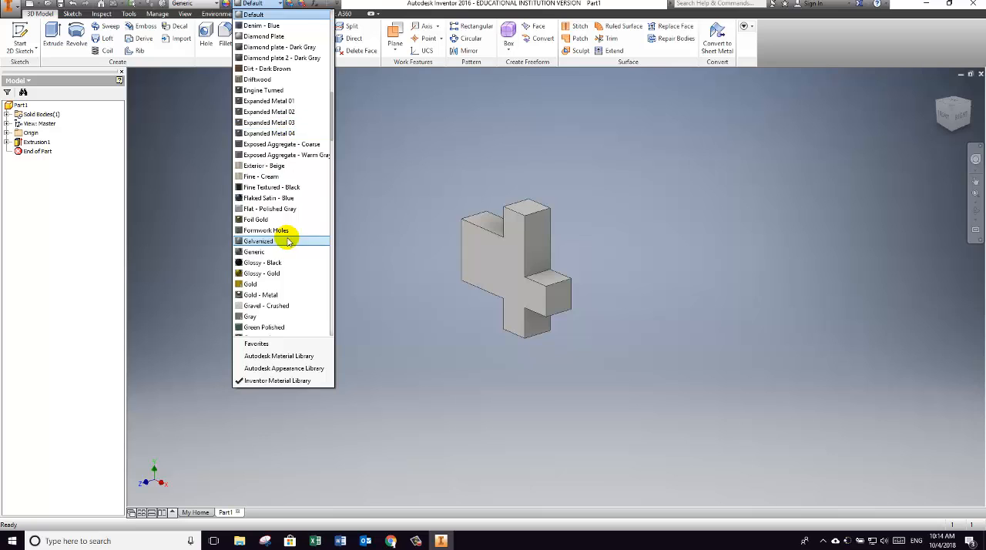
scroll(293, 192, "down", 1)
left_click_drag(330, 125, 260, 264)
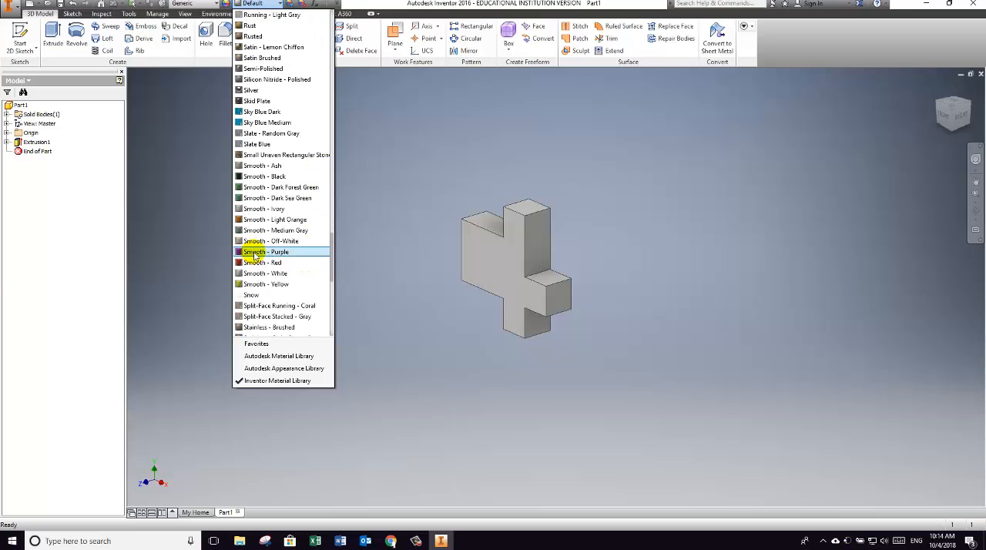
left_click(257, 255)
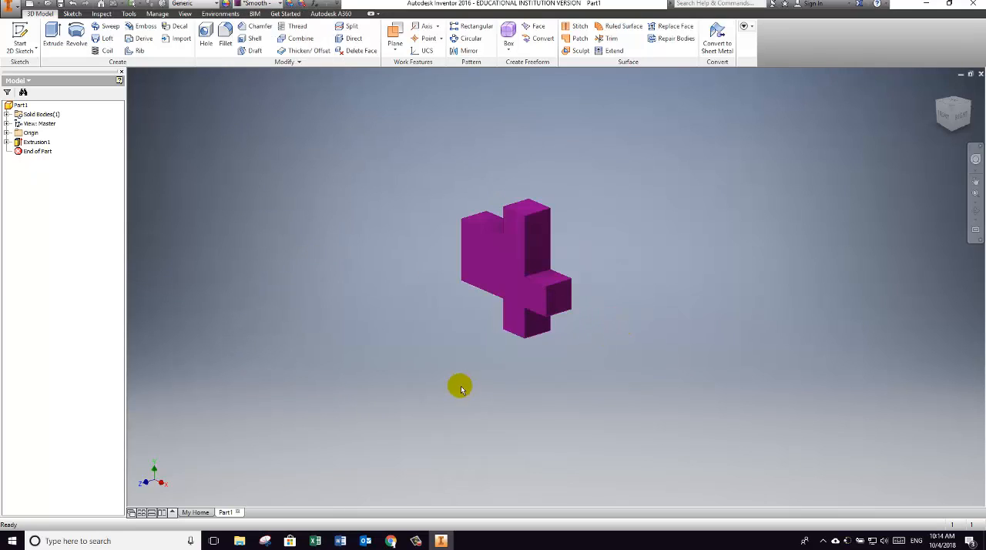